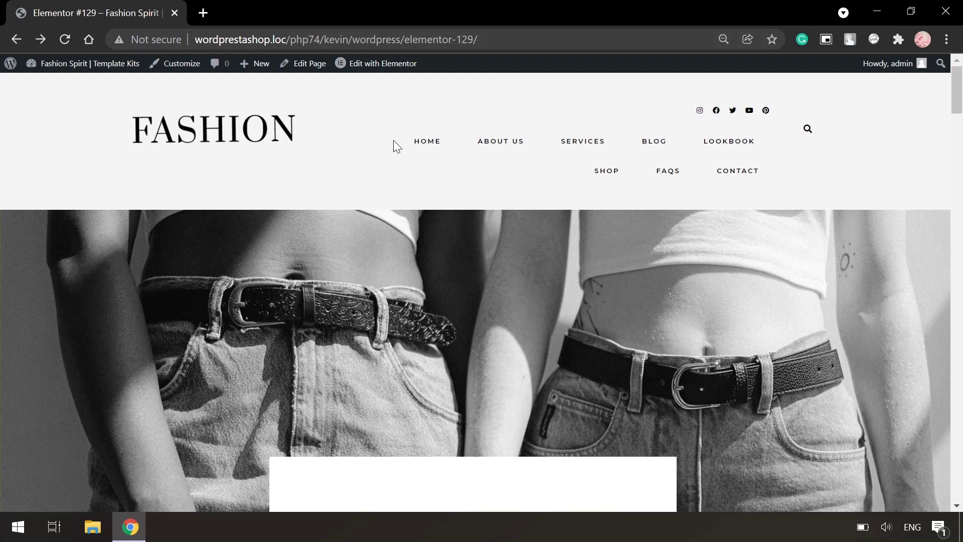
- Open the page in Elementor and select the header navigation widget, which uses Main Menu
click(382, 64)
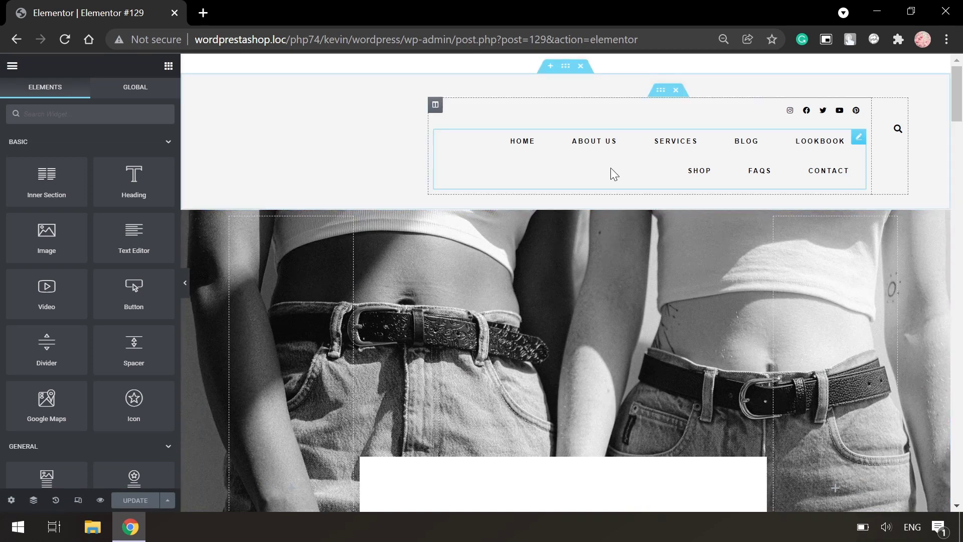
click(613, 172)
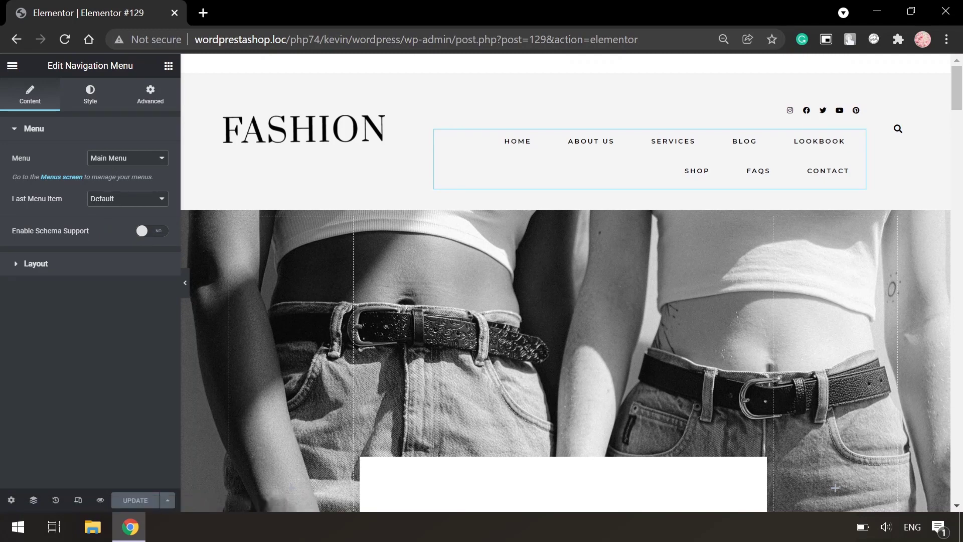
- Create a new empty menu named 'New menu' on the Menus page
click(66, 177)
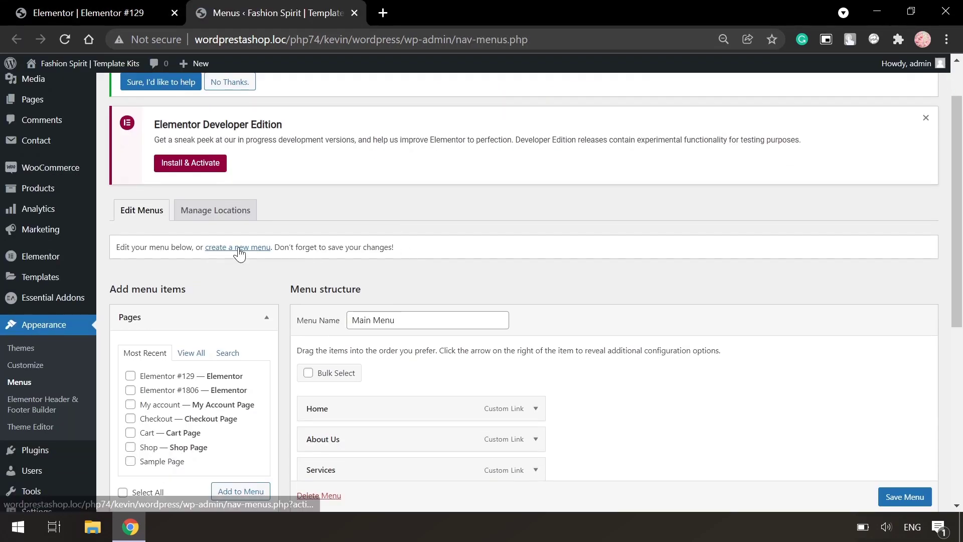
click(238, 249)
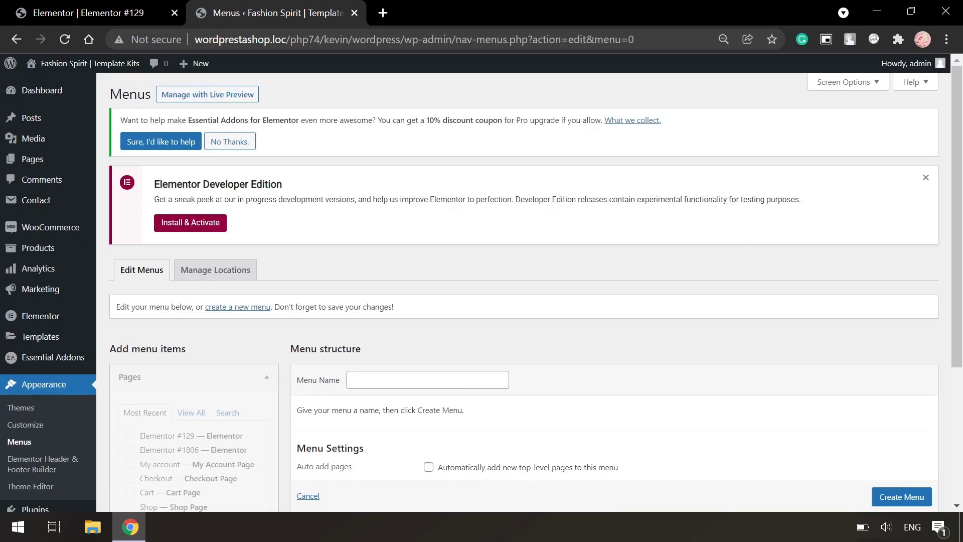
scroll(454, 381, down, 2)
scroll(455, 381, down, 1)
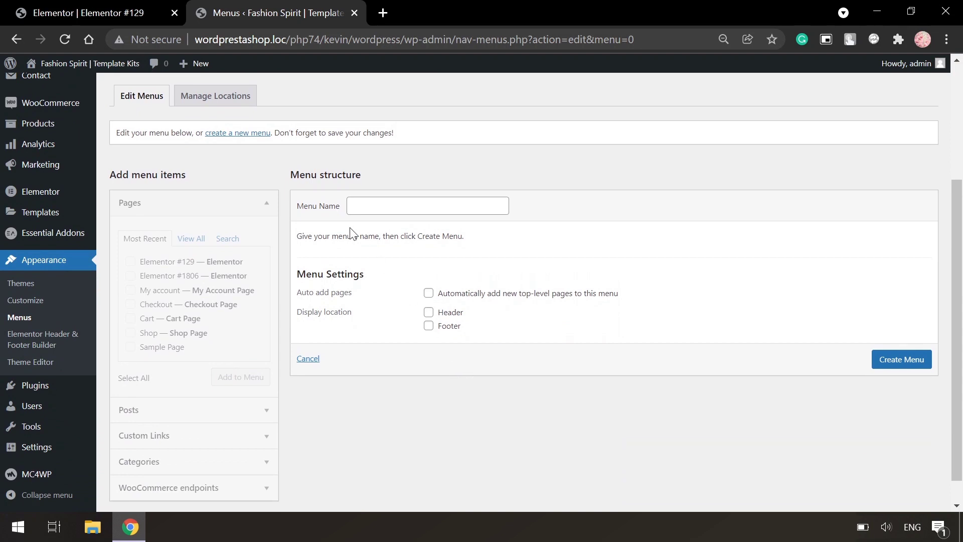
click(361, 206)
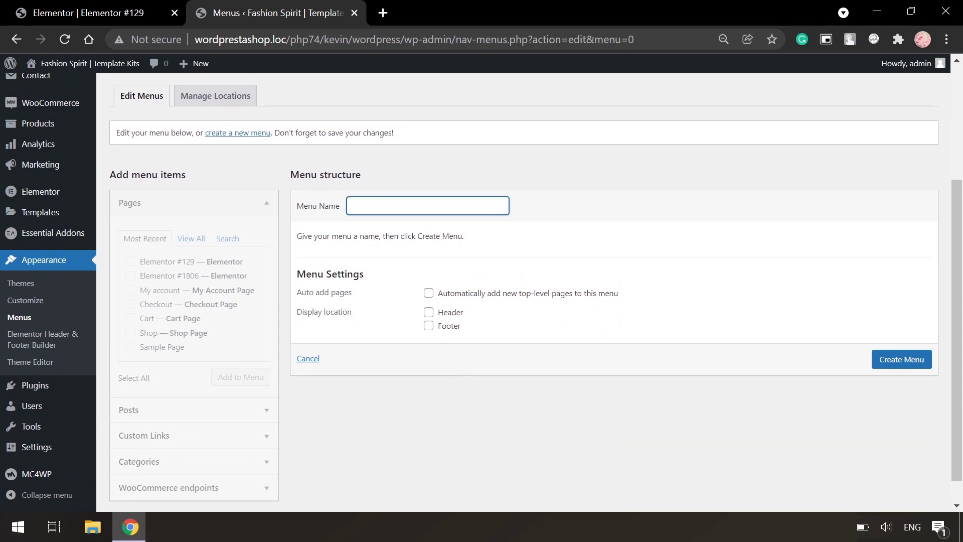
text(New menu)
click(886, 361)
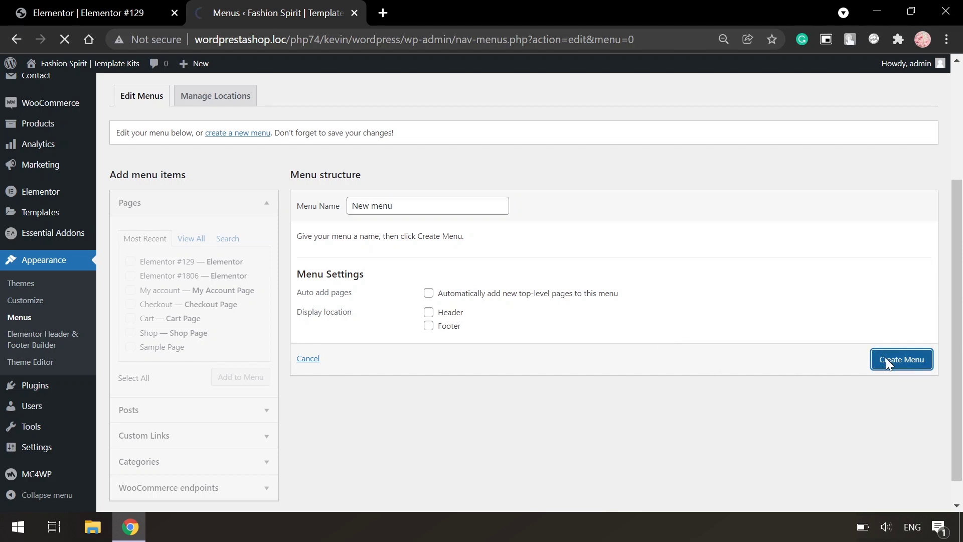
- From the full Pages list, add Home, Cart, Checkout, My account and Shop to New menu
scroll(618, 423, down, 3)
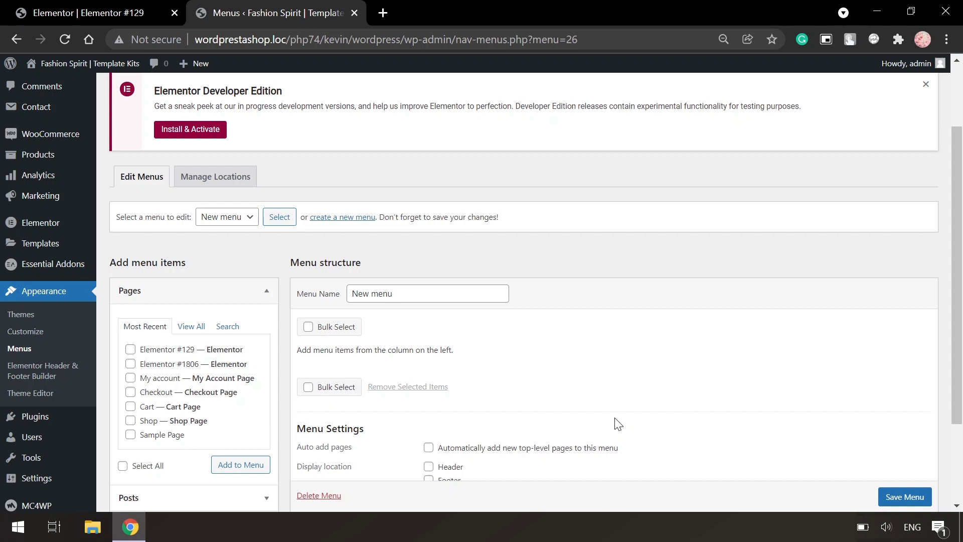
scroll(617, 424, down, 1)
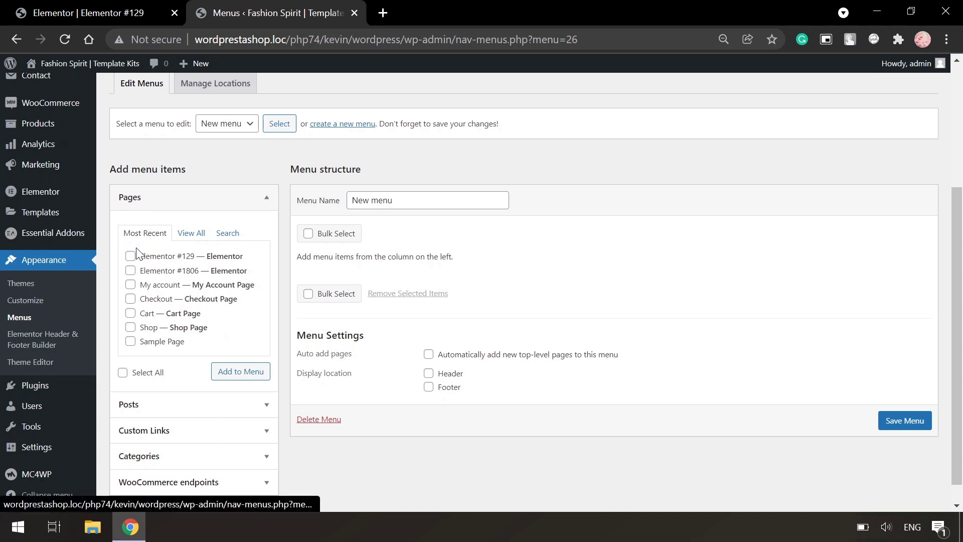
click(192, 234)
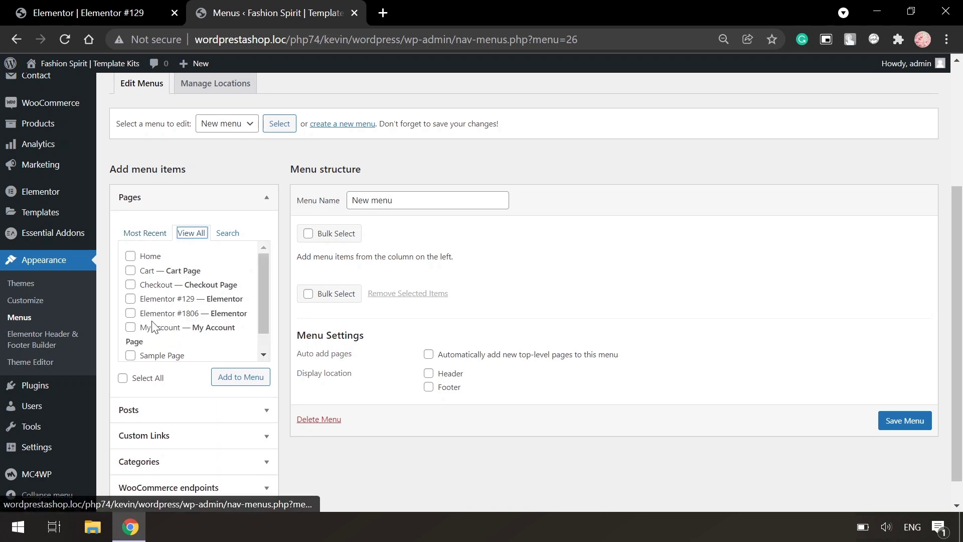
click(131, 256)
click(130, 271)
click(130, 285)
scroll(130, 285, down, 1)
click(130, 306)
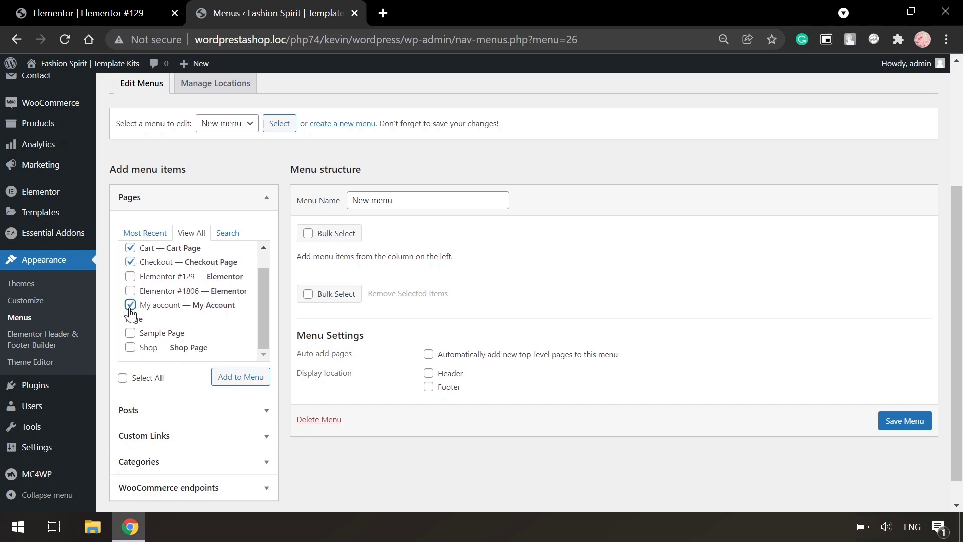
click(131, 347)
click(245, 380)
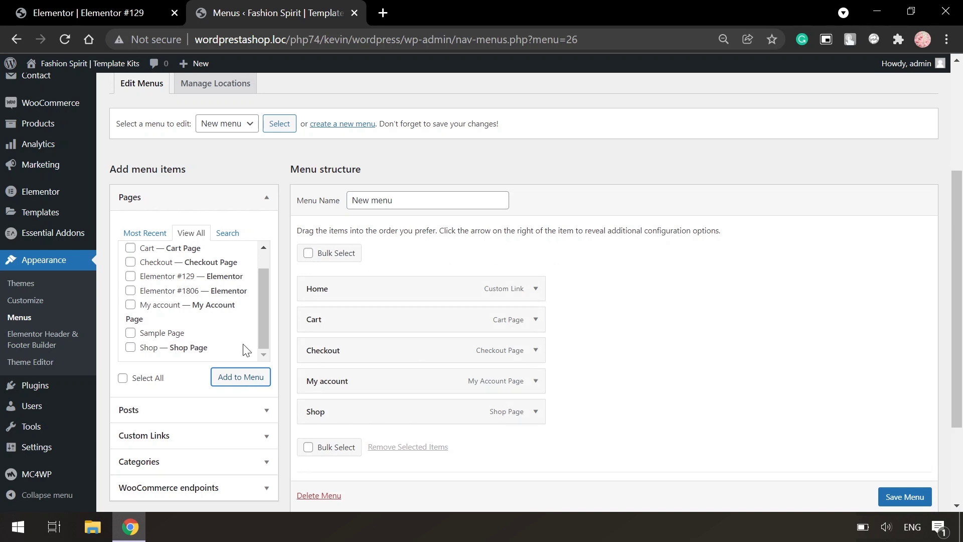
- Add a custom link labelled 'Contact' with URL '#contact' as the menu's last item
scroll(245, 349, down, 2)
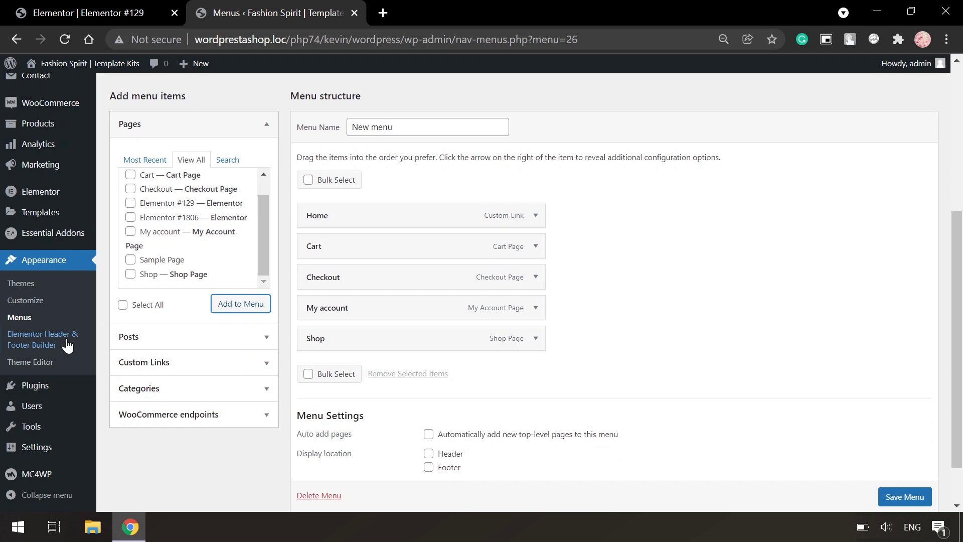
click(136, 361)
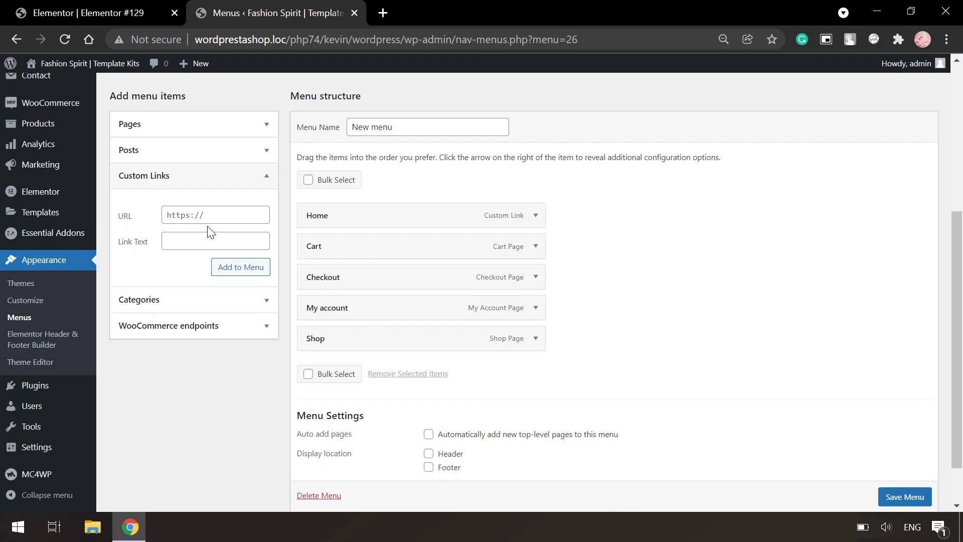
click(168, 215)
text(#)
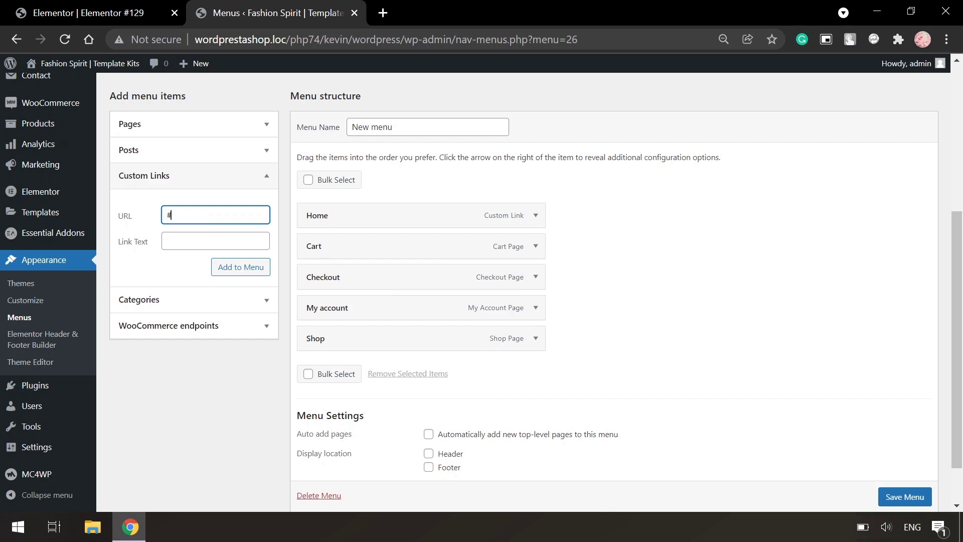
text(contact)
click(215, 241)
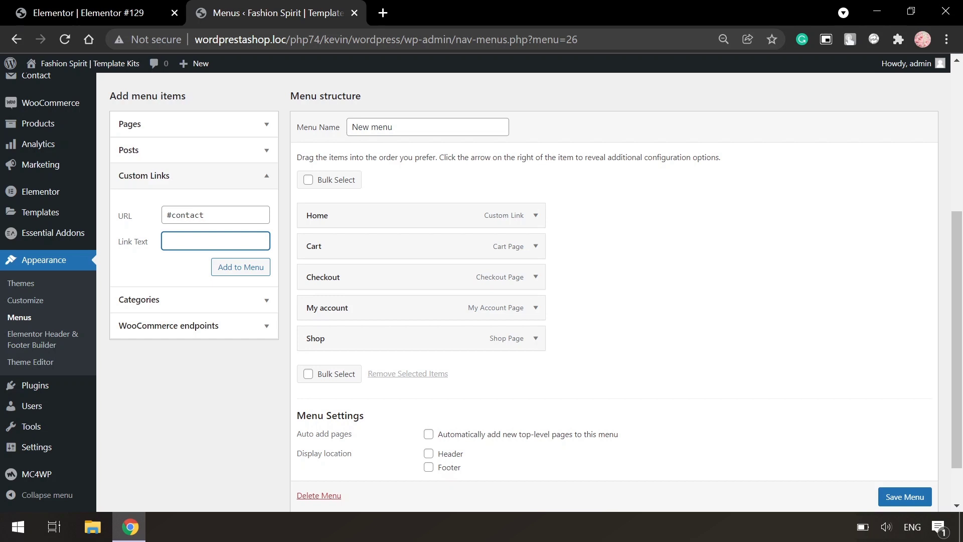
text(Contact)
click(230, 274)
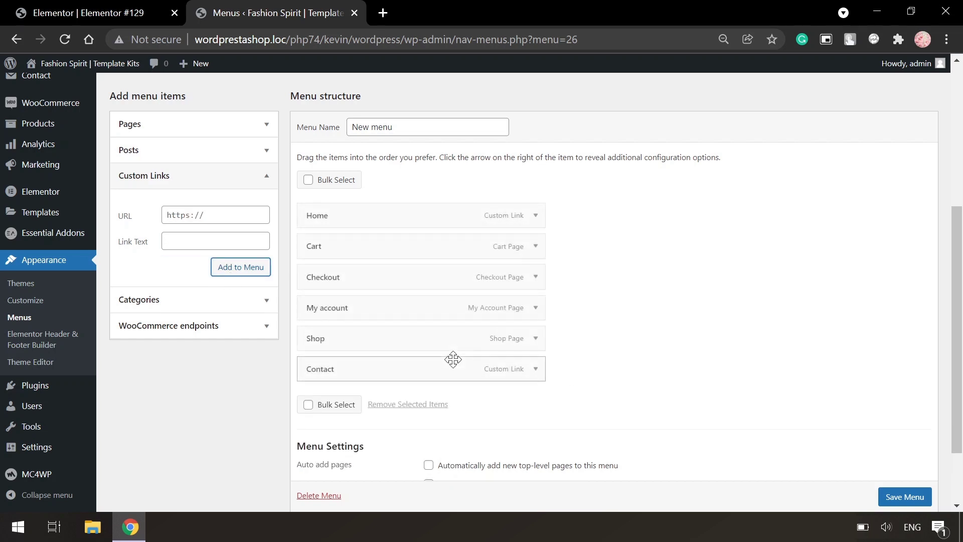
- Drag Cart slightly right beneath Home so it nests as Home's sub item
scroll(453, 359, down, 1)
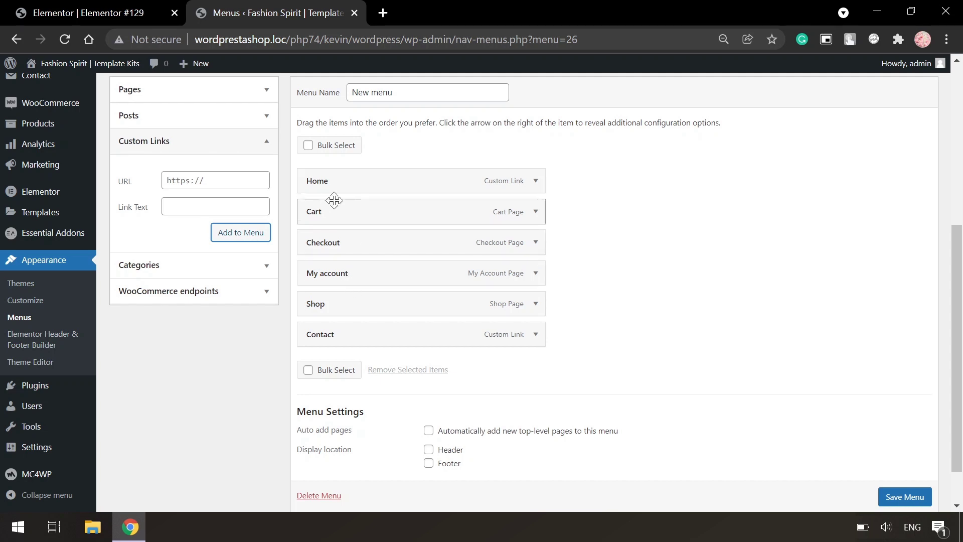
drag(331, 210, 362, 213)
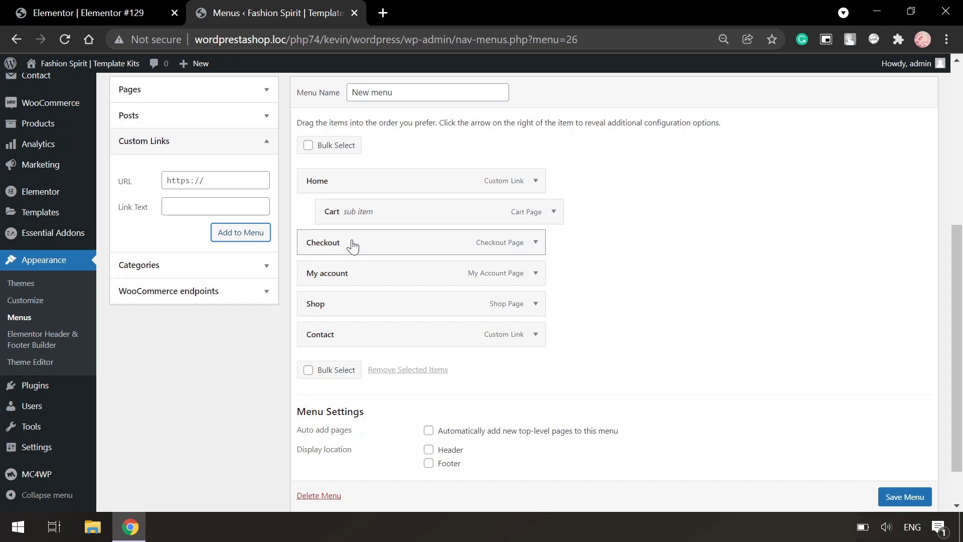
- Assign New menu to the Header display location, save it, and reload the Elementor editor
scroll(351, 245, down, 1)
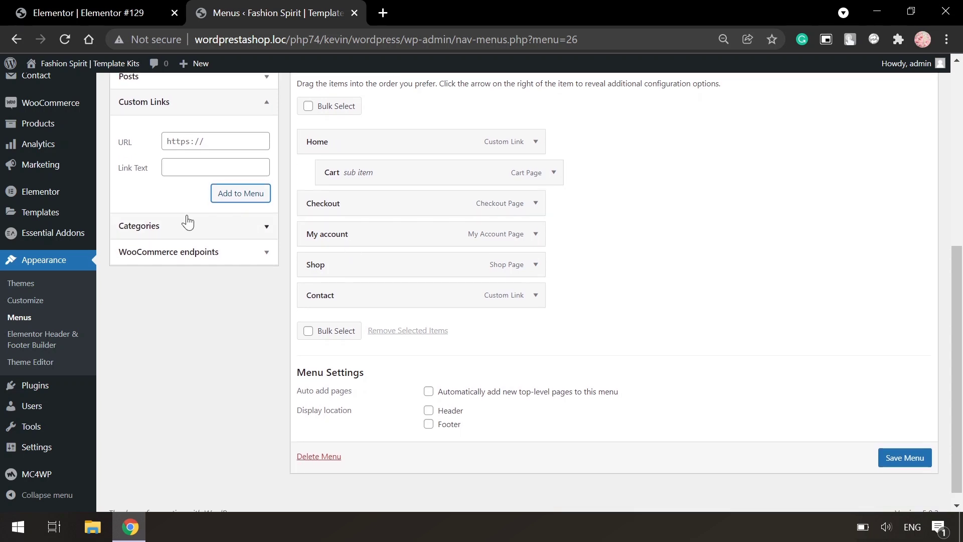
click(181, 230)
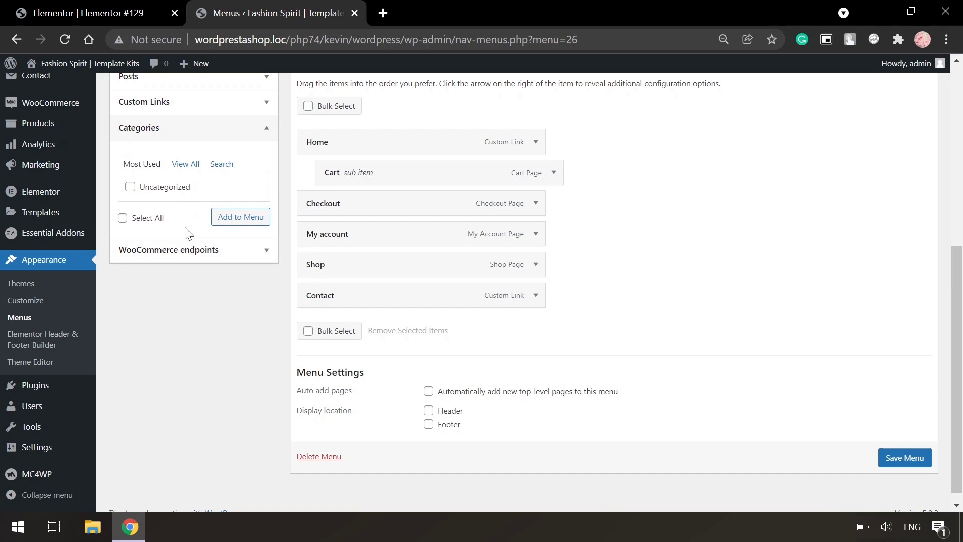
scroll(301, 351, down, 1)
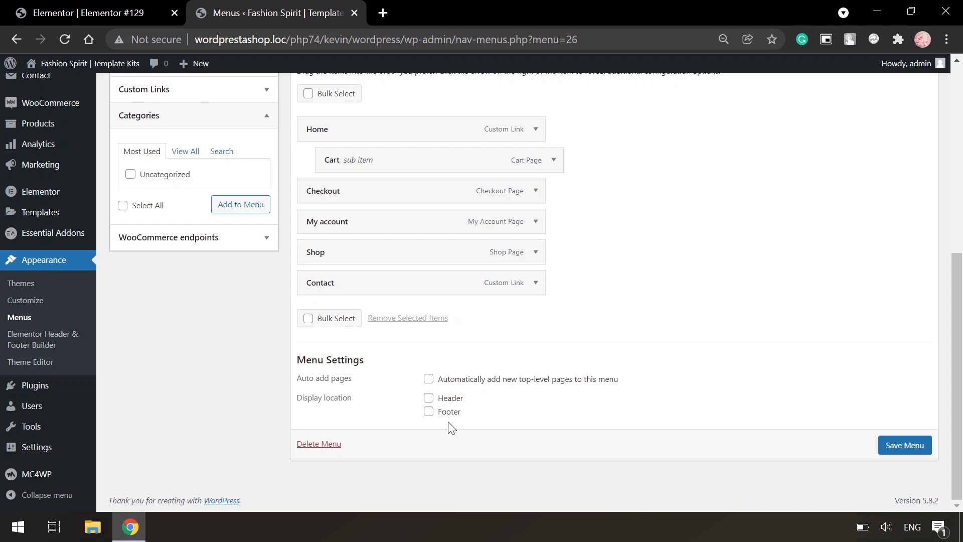
click(428, 398)
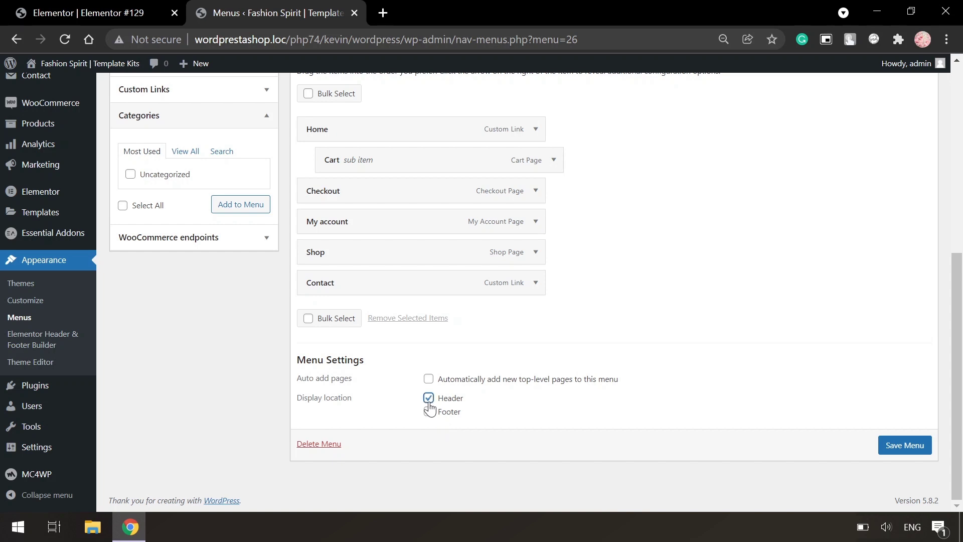
click(888, 445)
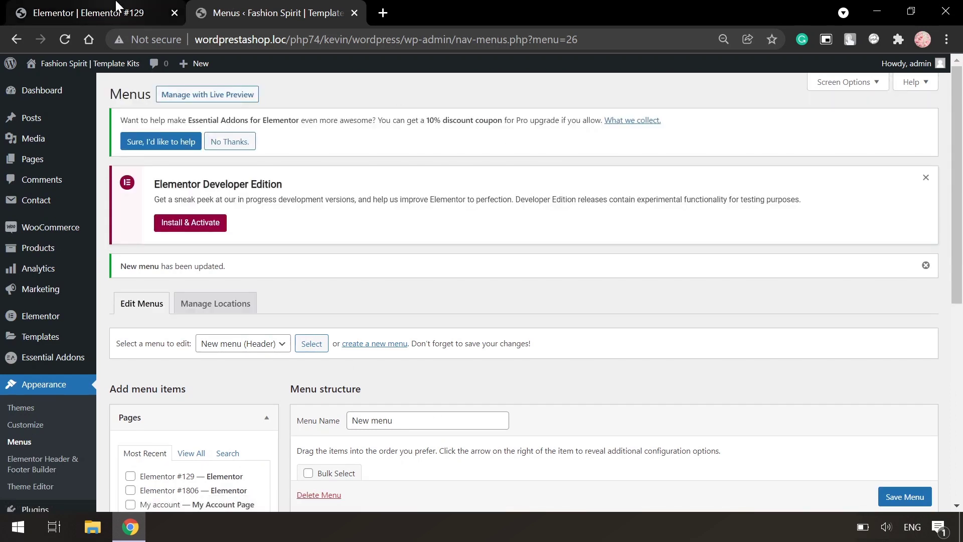
click(116, 6)
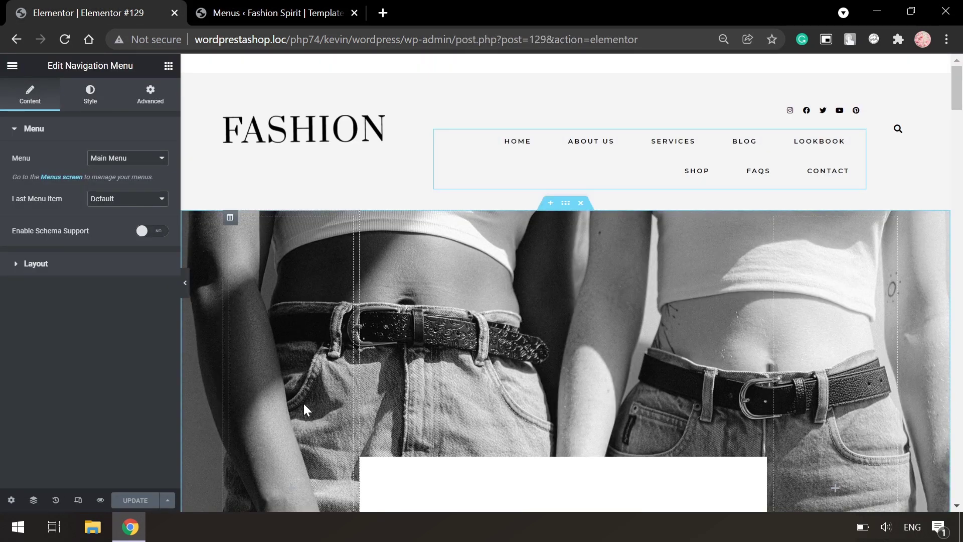
click(64, 40)
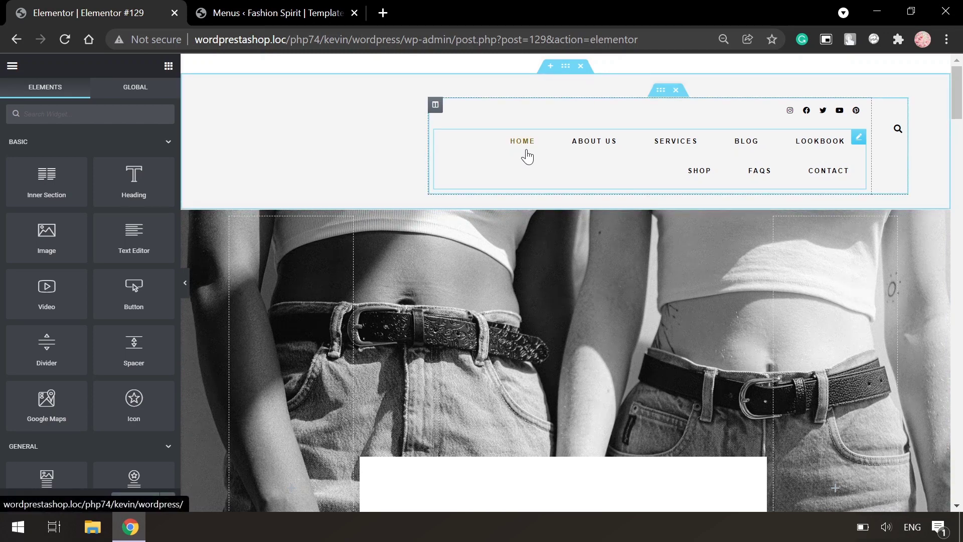
- Switch the header Navigation Menu widget to New menu, showing Home, Checkout, My Account, Shop, Contact
click(526, 155)
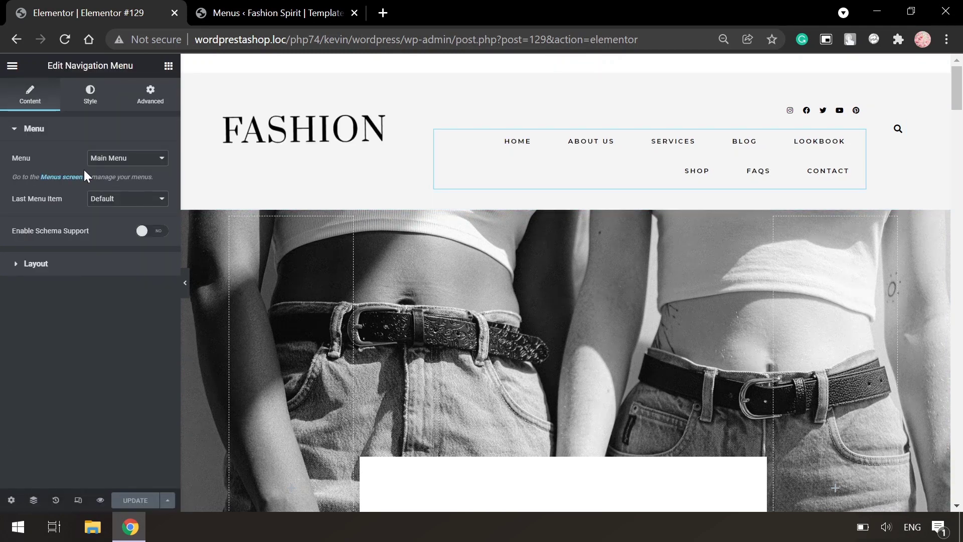
click(107, 163)
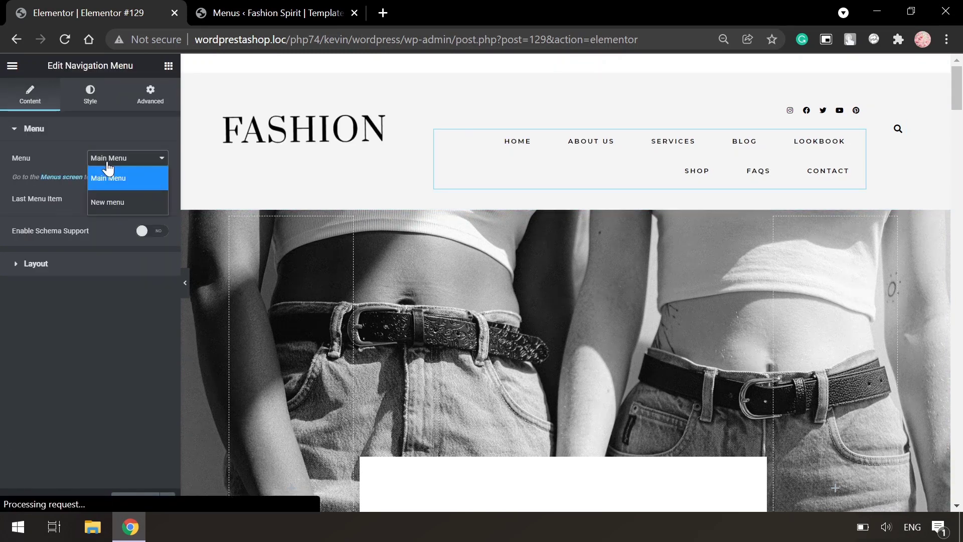
click(99, 198)
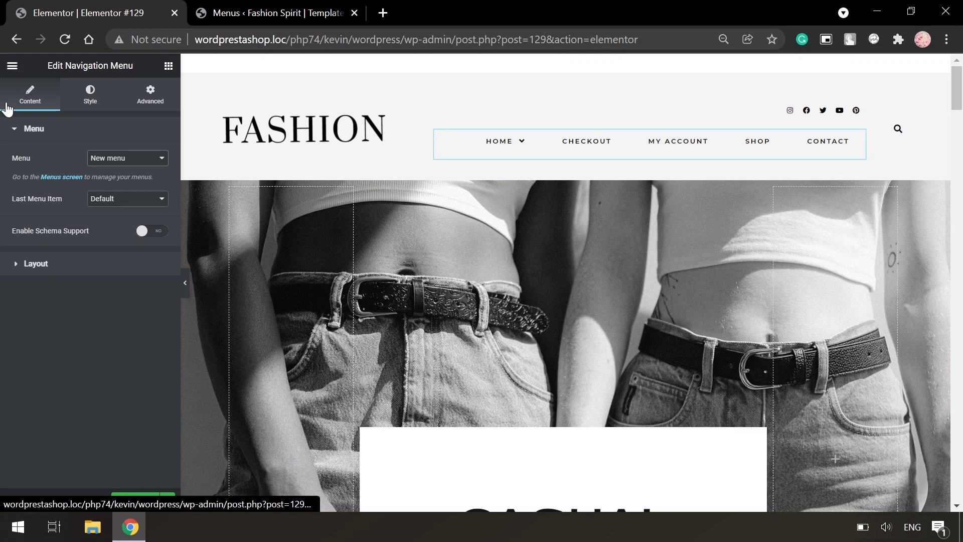
- In the Layout settings, try centre and left alignment, ending with the menu right-aligned
click(61, 264)
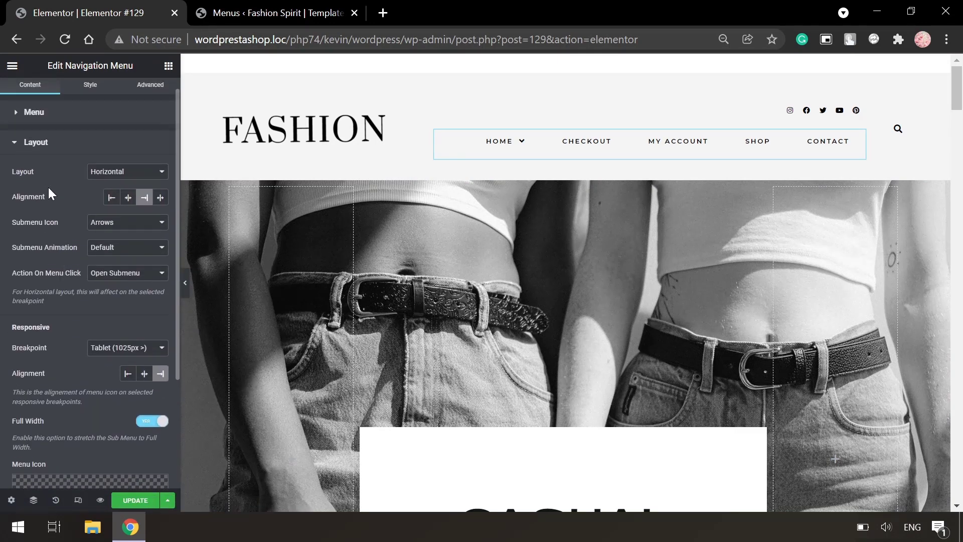
click(127, 198)
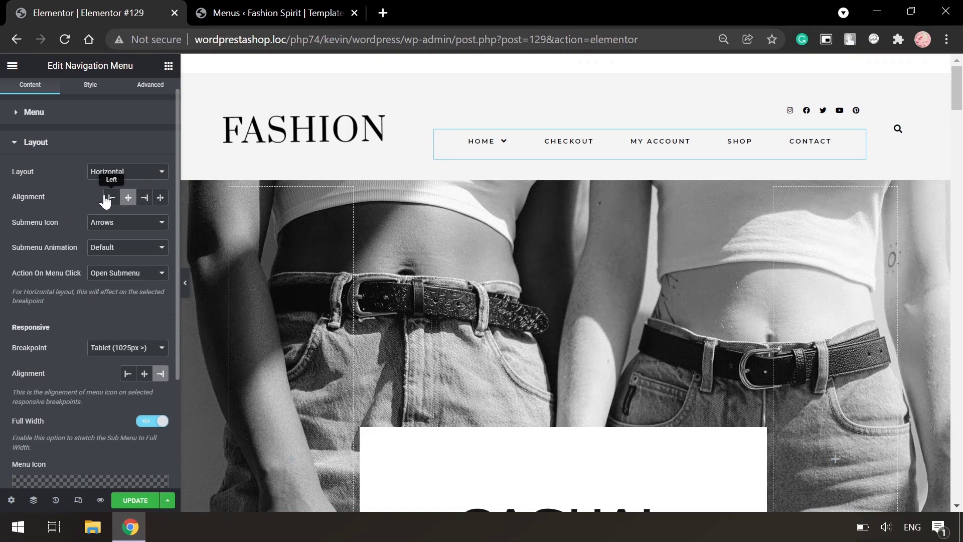
click(107, 198)
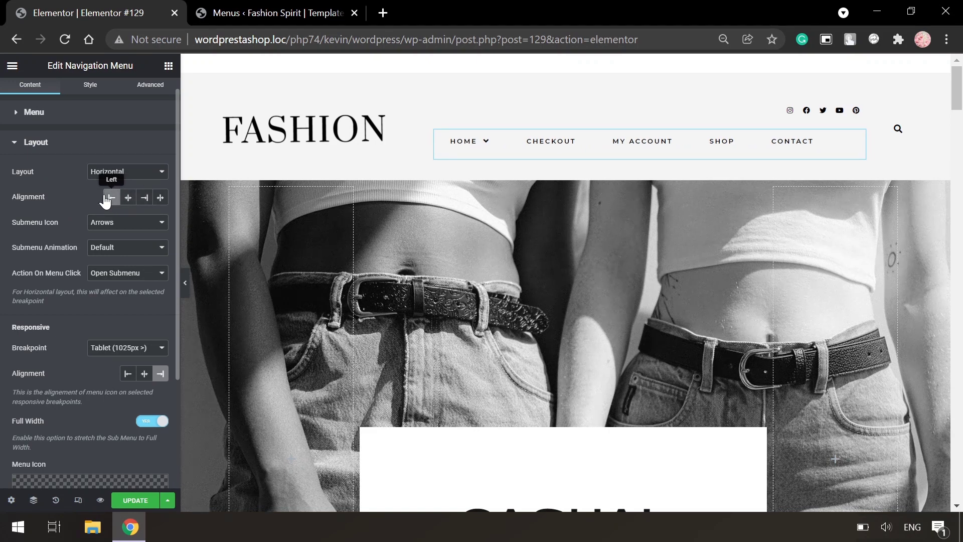
click(149, 202)
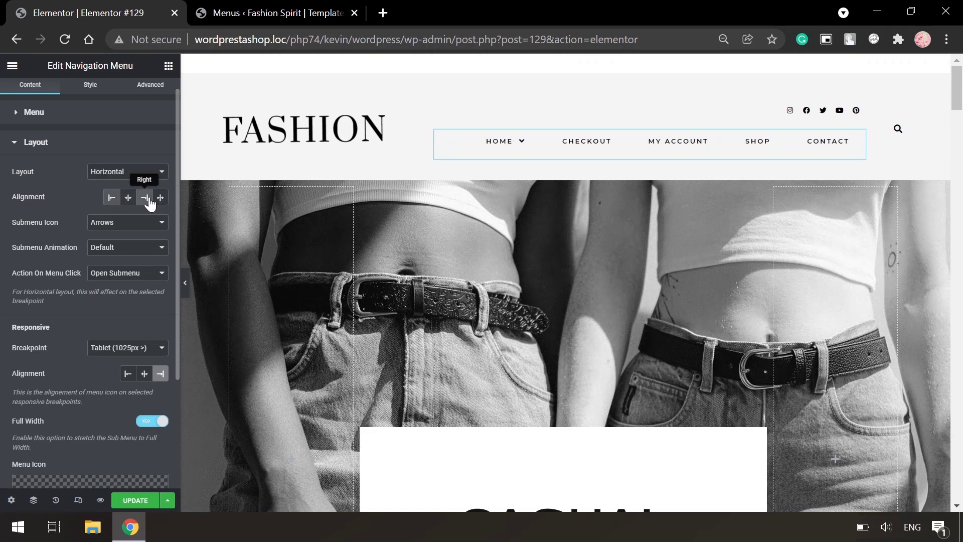
- Set the submenu icon to Plus Sign and keep Submenu Animation at Default after trying Slide Up
click(97, 228)
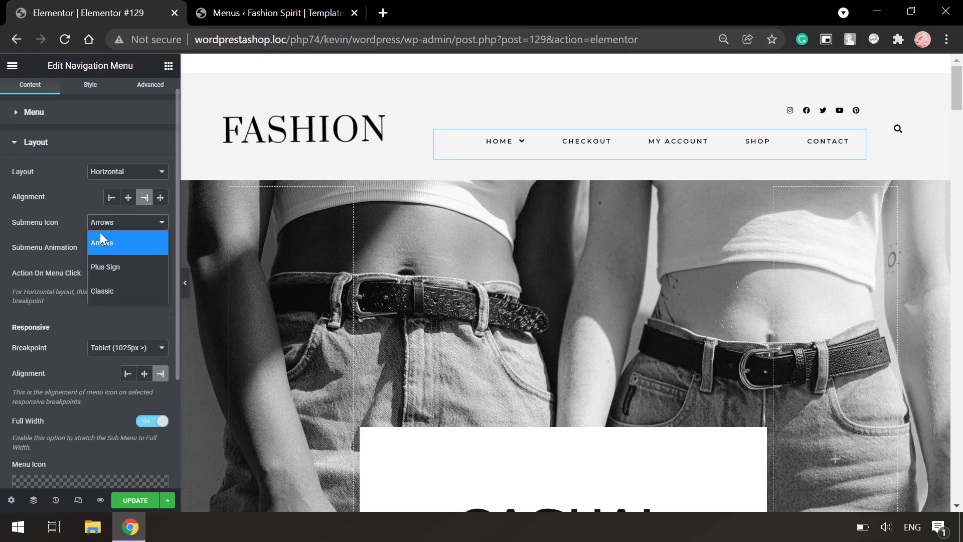
click(103, 266)
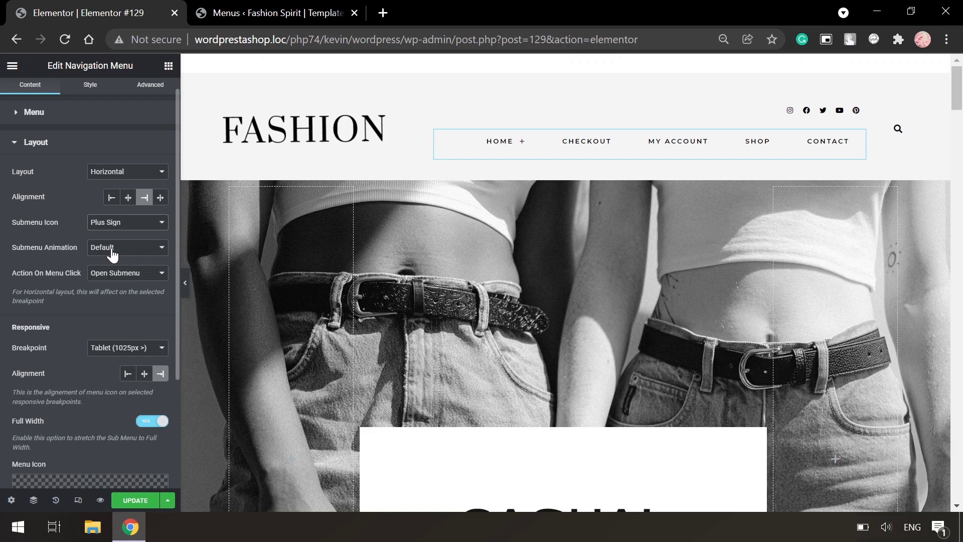
click(112, 248)
click(107, 287)
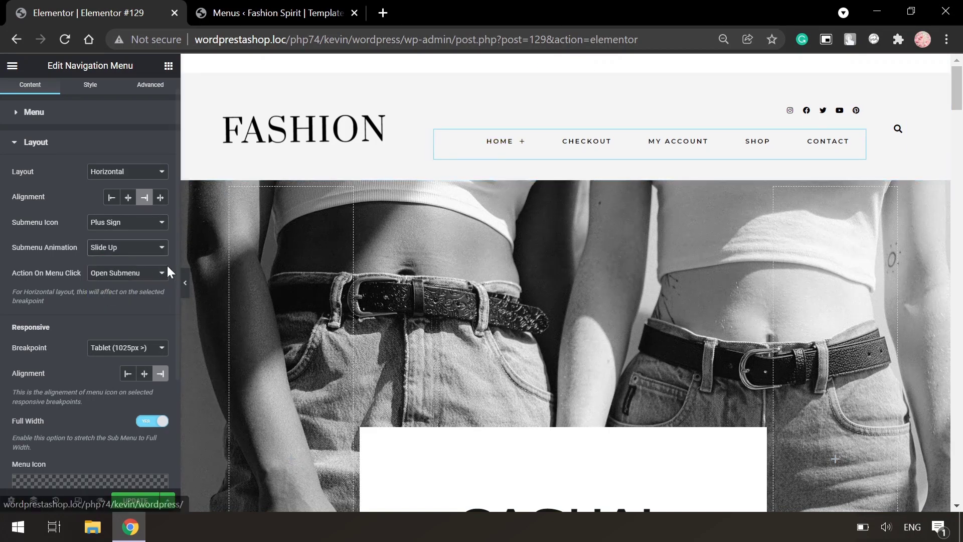
click(148, 259)
click(137, 267)
- Style the main menu with horizontal padding 16, vertical padding 18 and space between 42
scroll(106, 388, up, 1)
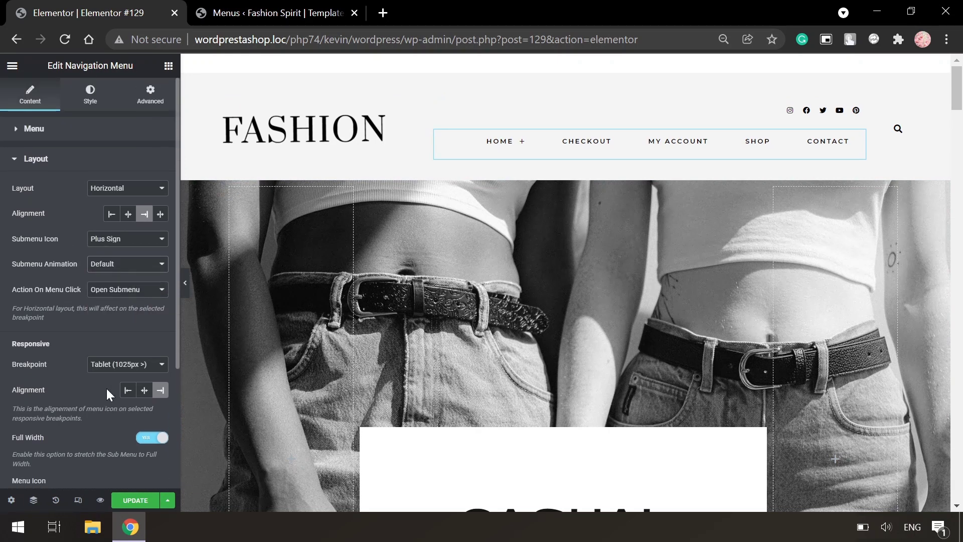
click(88, 107)
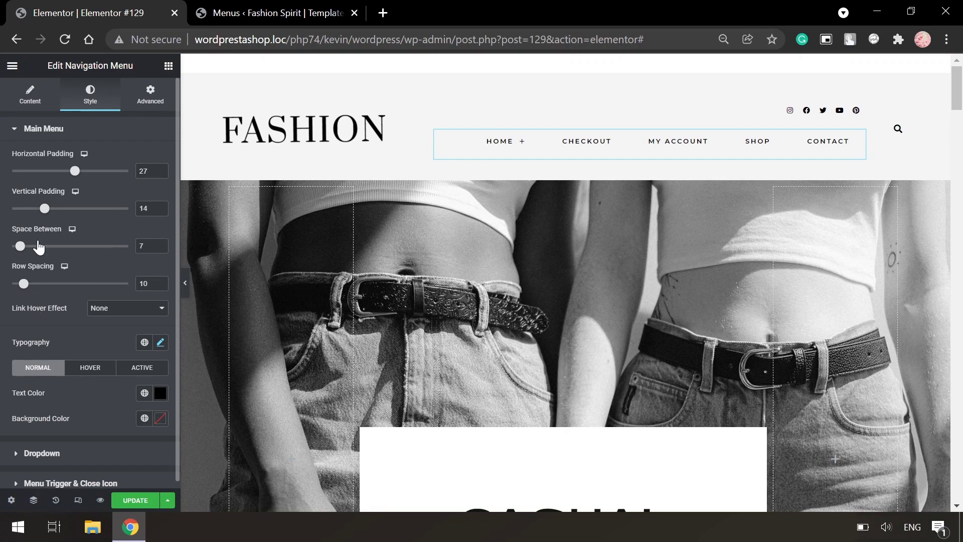
drag(75, 170, 48, 170)
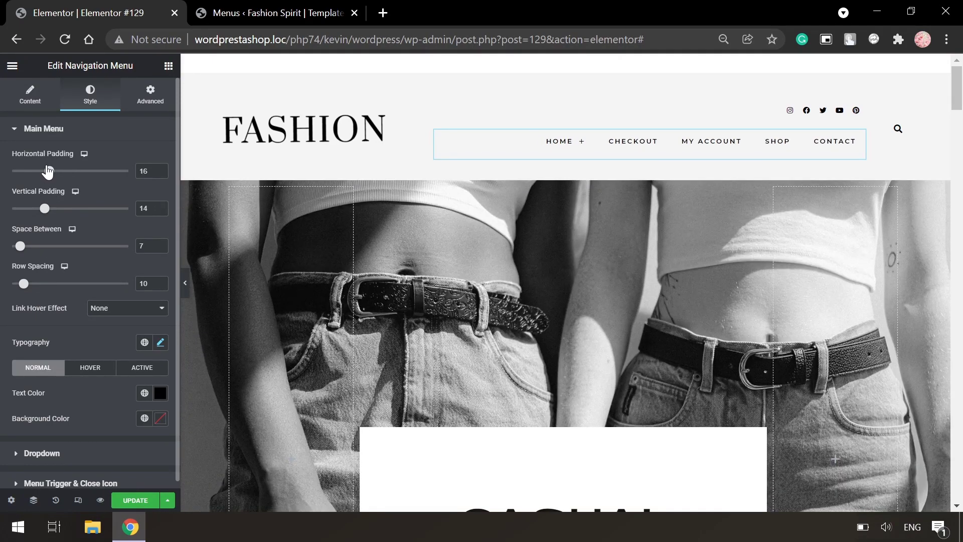
mouse_move(43, 209)
mouse_down()
mouse_move(93, 210)
mouse_move(53, 211)
mouse_up()
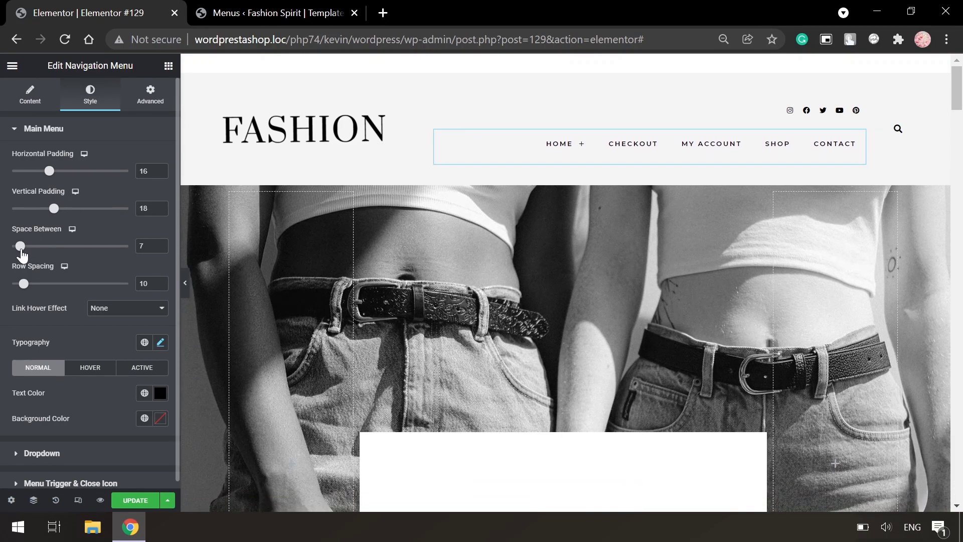
drag(24, 248, 62, 245)
- Try the Underline and Overline link hover effects, then set the hover effect to None
scroll(63, 244, down, 1)
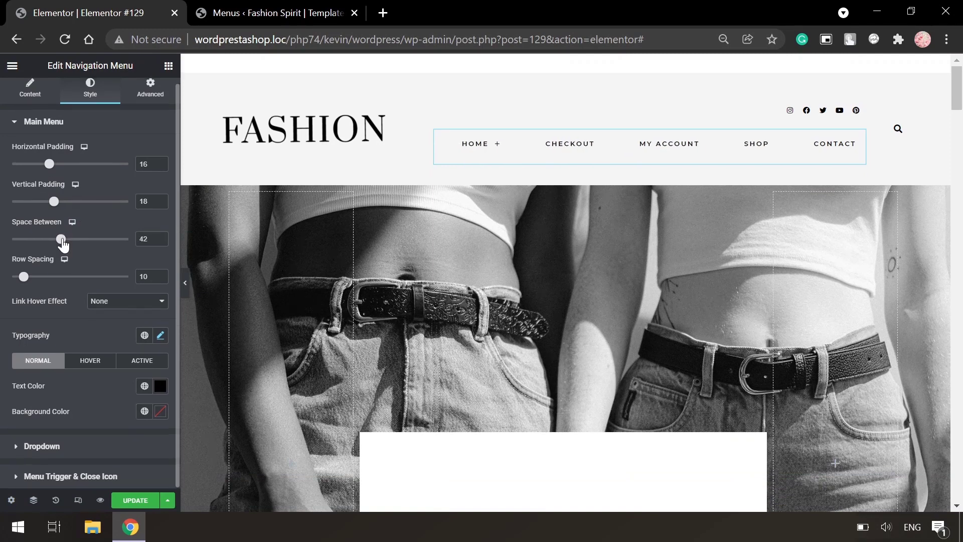
click(110, 306)
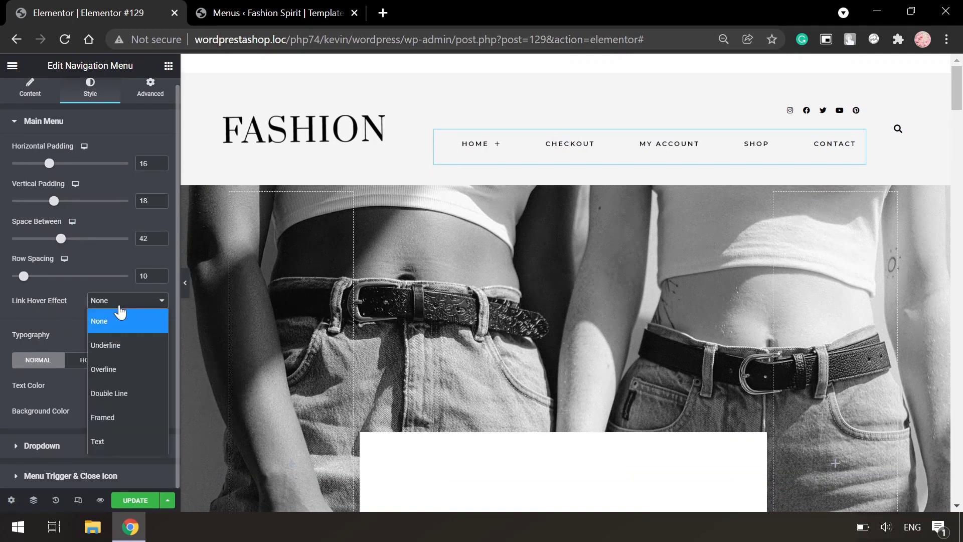
click(107, 350)
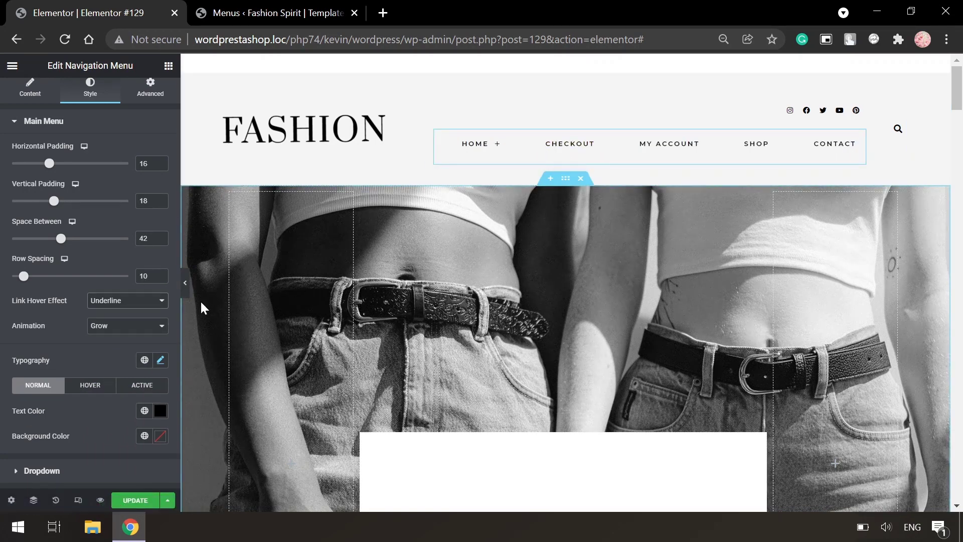
click(135, 303)
click(131, 369)
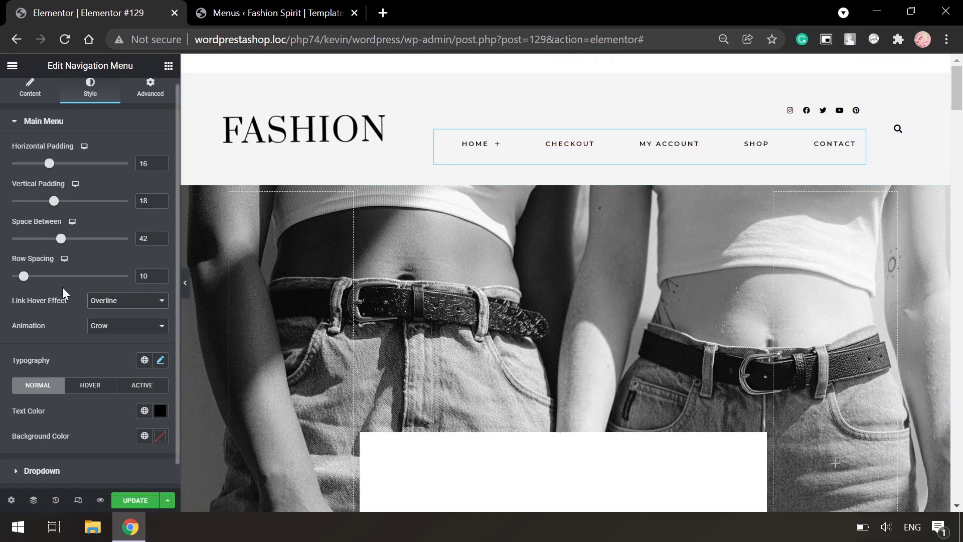
click(113, 302)
click(116, 321)
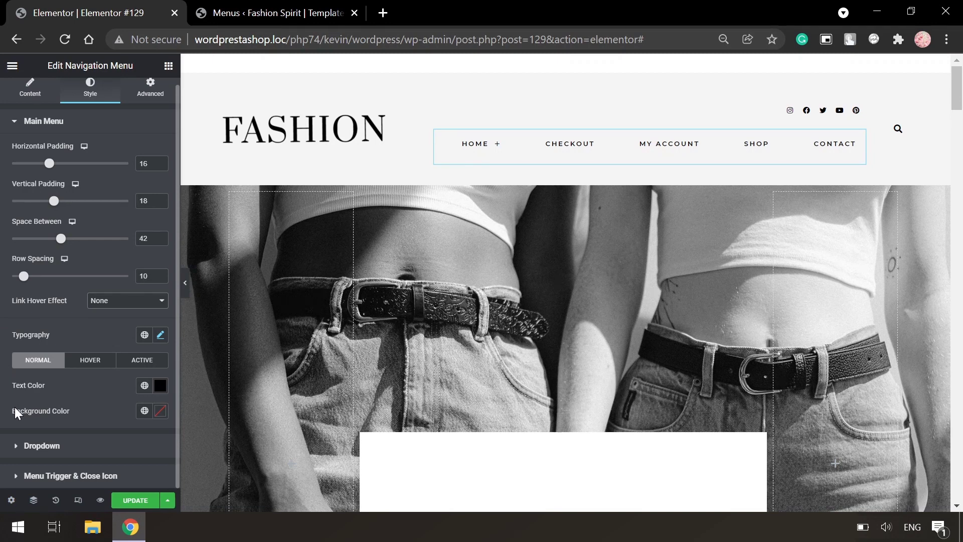
- Briefly expand the Dropdown style section, then update the page to save the restyled menu
click(29, 451)
scroll(29, 450, down, 3)
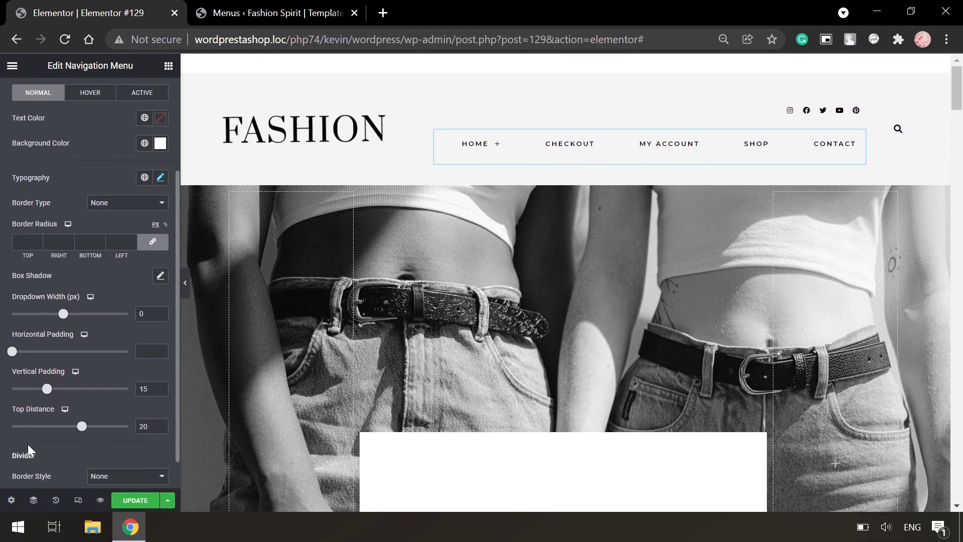
scroll(29, 444, up, 3)
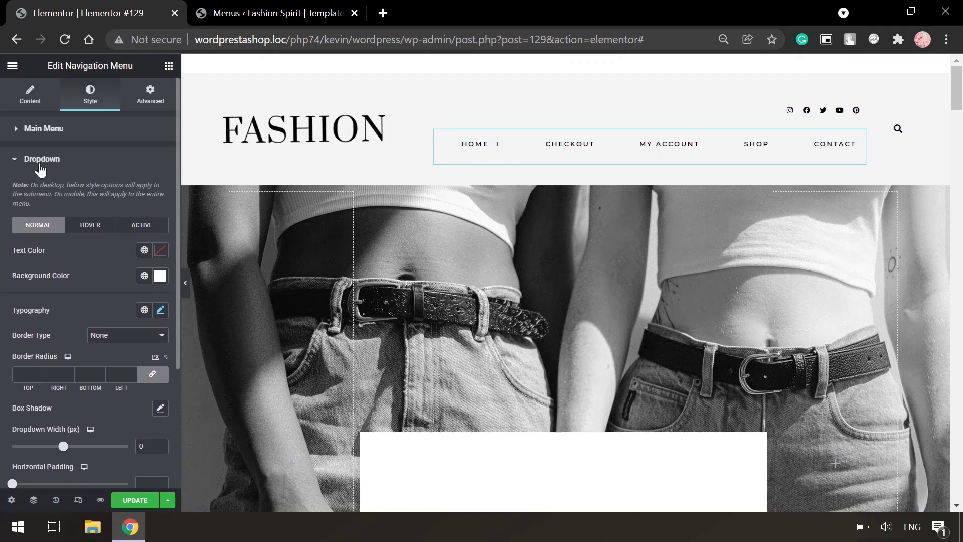
click(40, 160)
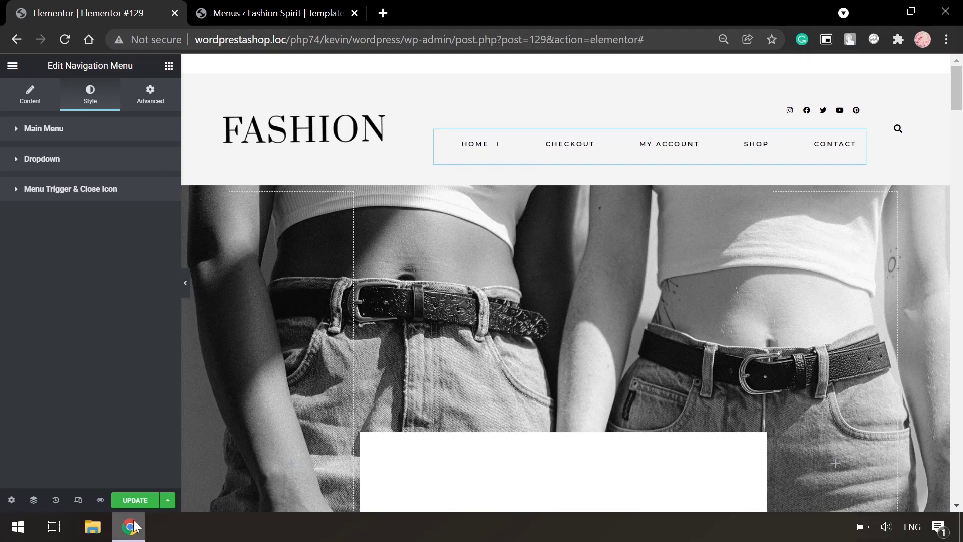
click(138, 501)
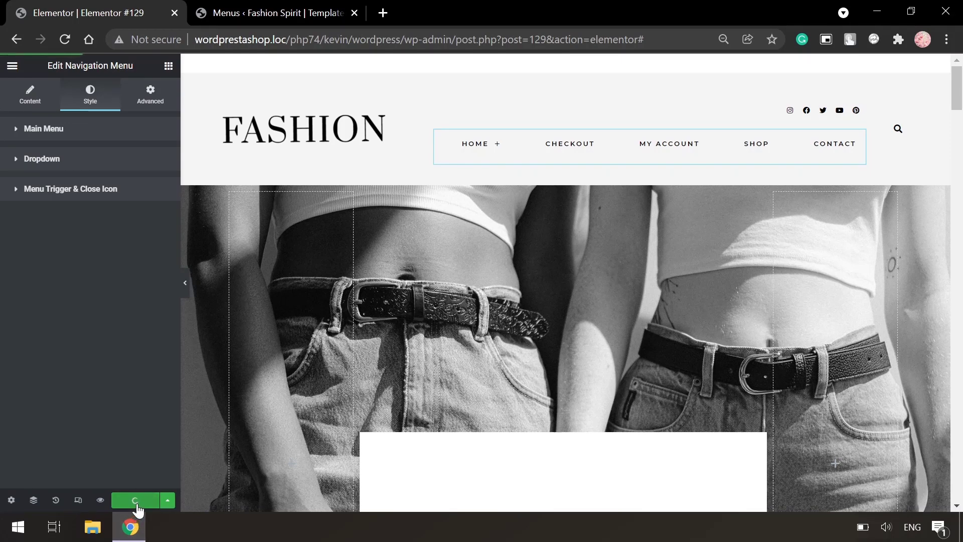
- Preview the saved page in a new tab to check the restyled header menu
click(100, 500)
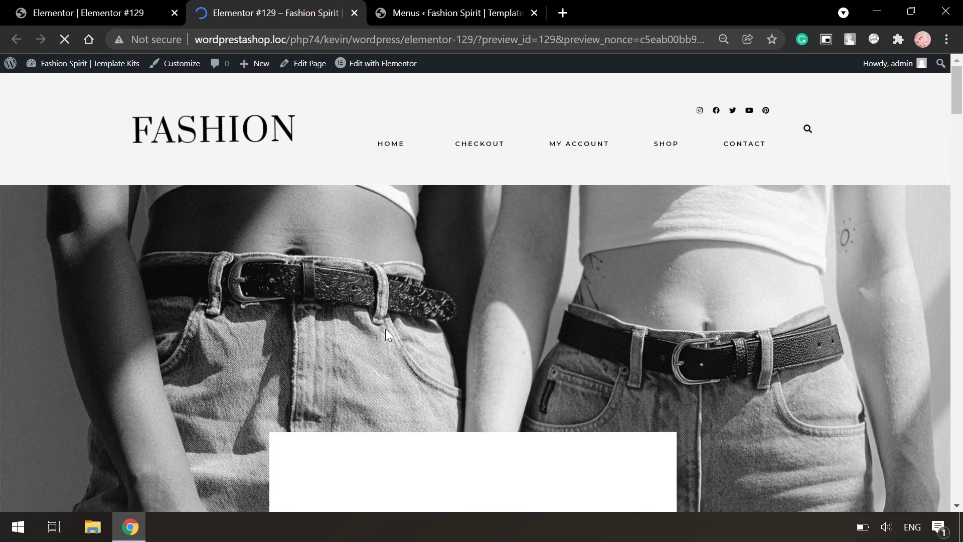